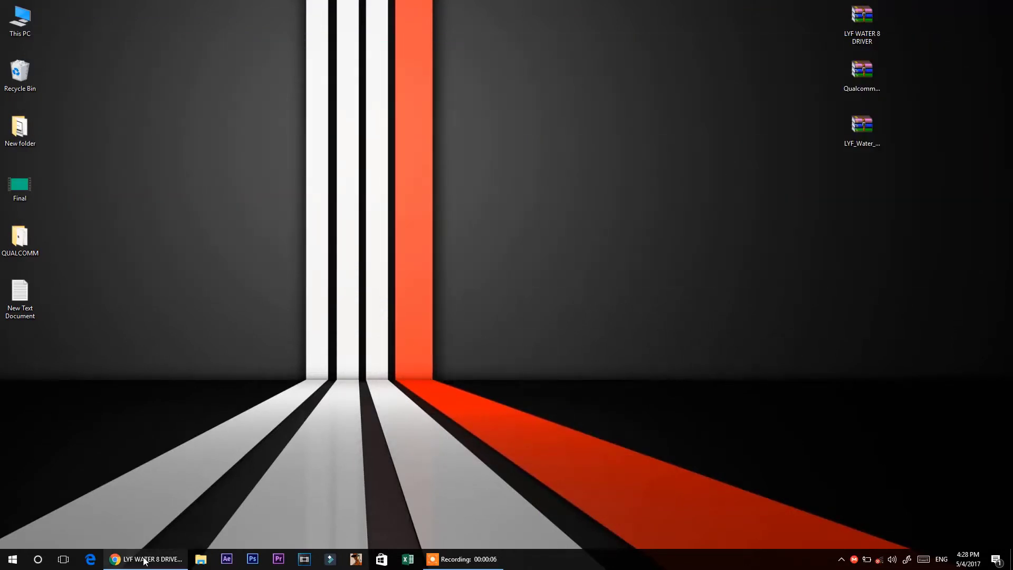
- Review the driver, flash image loader and firmware download pages before returning to the desktop
{"action": "left_click", "coordinate": [146, 560]}
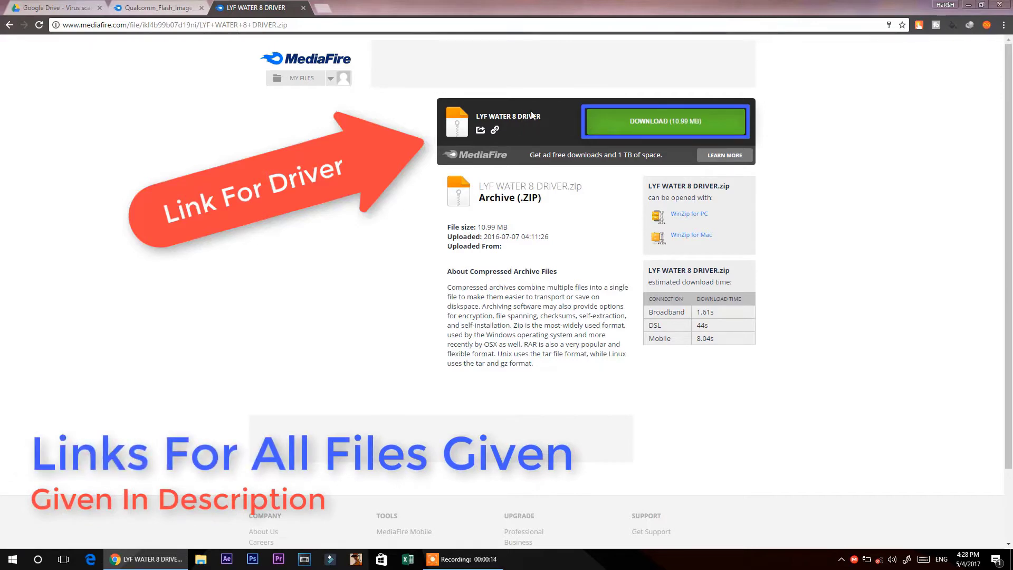
{"action": "left_click", "coordinate": [158, 7]}
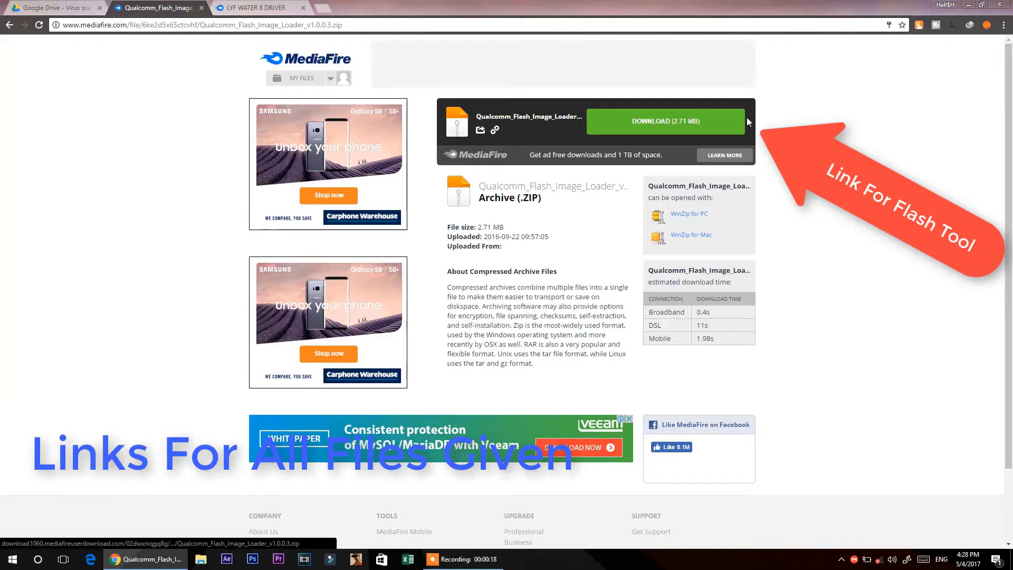
{"action": "left_click", "coordinate": [56, 7]}
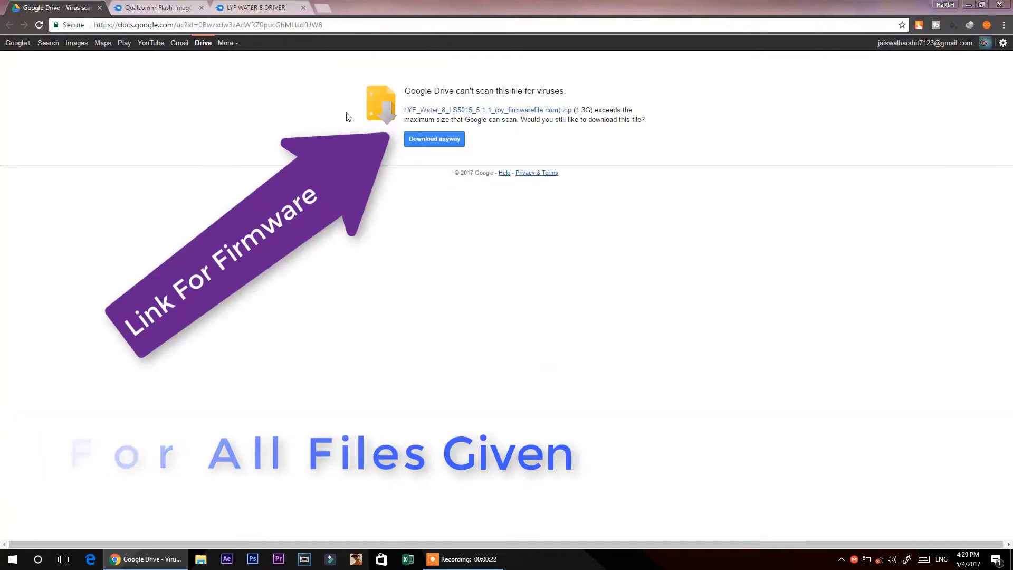
{"action": "left_click", "coordinate": [971, 7]}
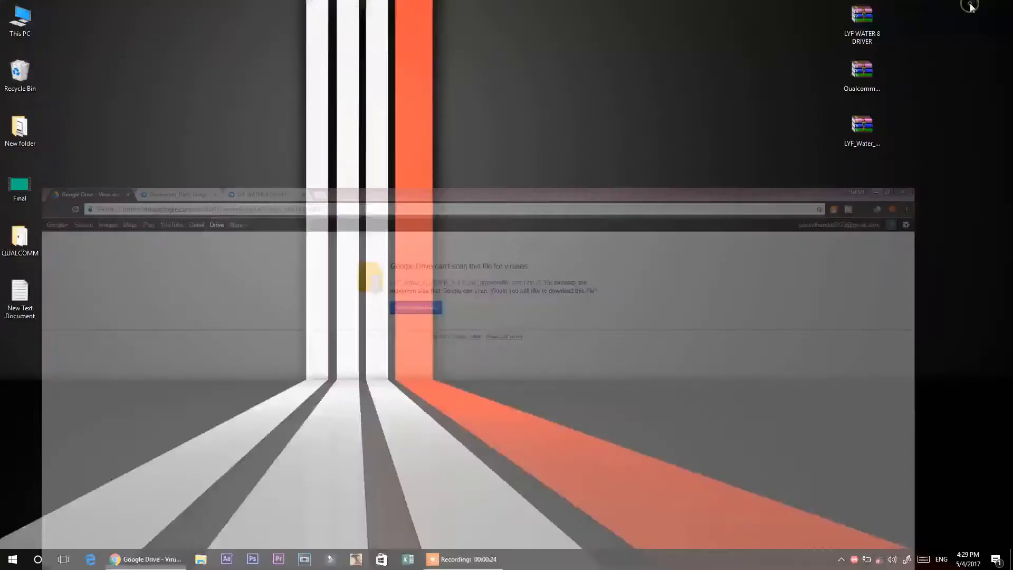
- Line up the three archives and extract LYF WATER 8 DRIVER into its own folder with WinRAR
{"action": "mouse_move", "coordinate": [867, 196]}
{"action": "left_mouse_down"}
{"action": "mouse_move", "coordinate": [845, 14]}
{"action": "mouse_move", "coordinate": [701, 20]}
{"action": "mouse_move", "coordinate": [621, 76]}
{"action": "left_mouse_up"}
{"action": "left_click_drag", "start_coordinate": [701, 75], "coordinate": [661, 77]}
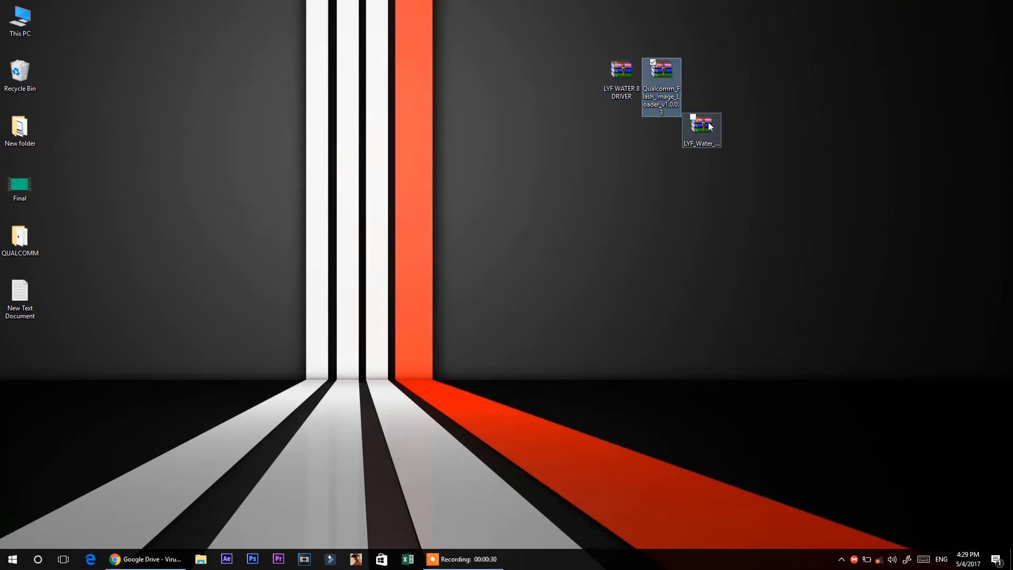
{"action": "left_click_drag", "start_coordinate": [702, 127], "coordinate": [701, 75]}
{"action": "left_click", "coordinate": [619, 72]}
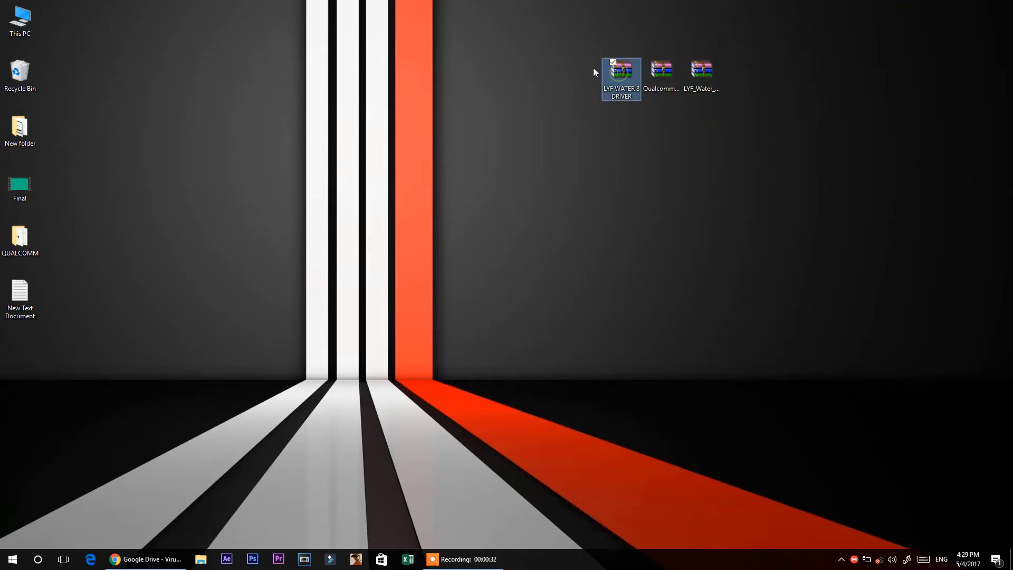
{"action": "left_click_drag", "start_coordinate": [619, 72], "coordinate": [500, 73]}
{"action": "right_click", "coordinate": [518, 60]}
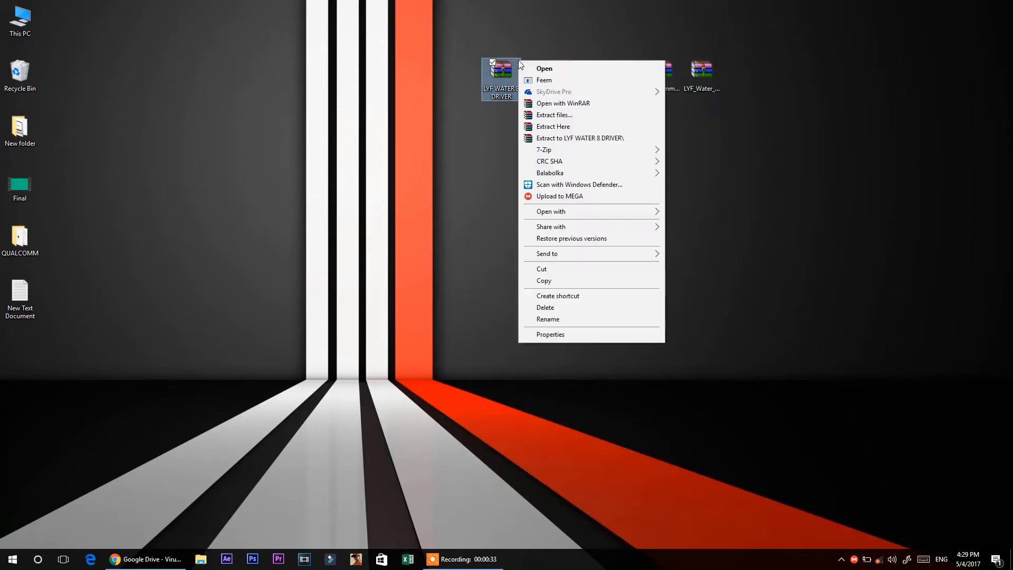
{"action": "left_click", "coordinate": [575, 138]}
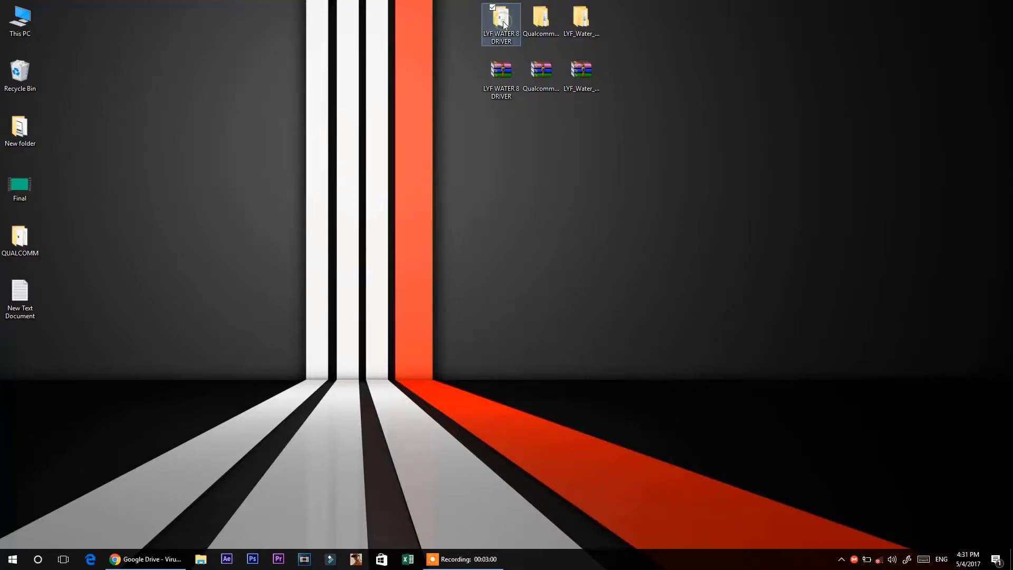
- Run Qualcomm_USB_Driver_V1.0 from the LYF WATER 8 DRIVER folder as administrator
{"action": "double_click", "coordinate": [501, 18]}
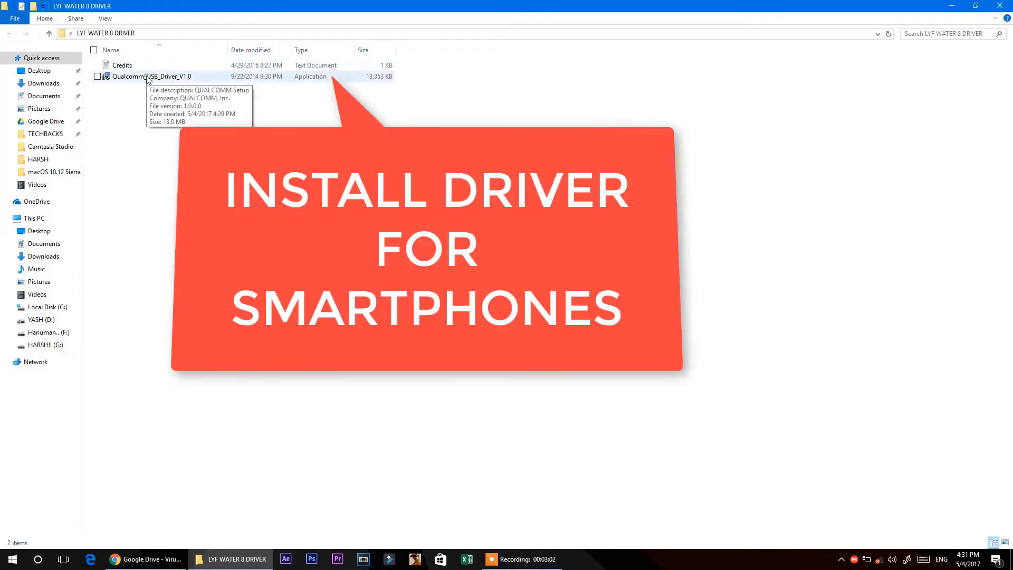
{"action": "left_click", "coordinate": [138, 76]}
{"action": "right_click", "coordinate": [139, 77]}
{"action": "left_click", "coordinate": [162, 97]}
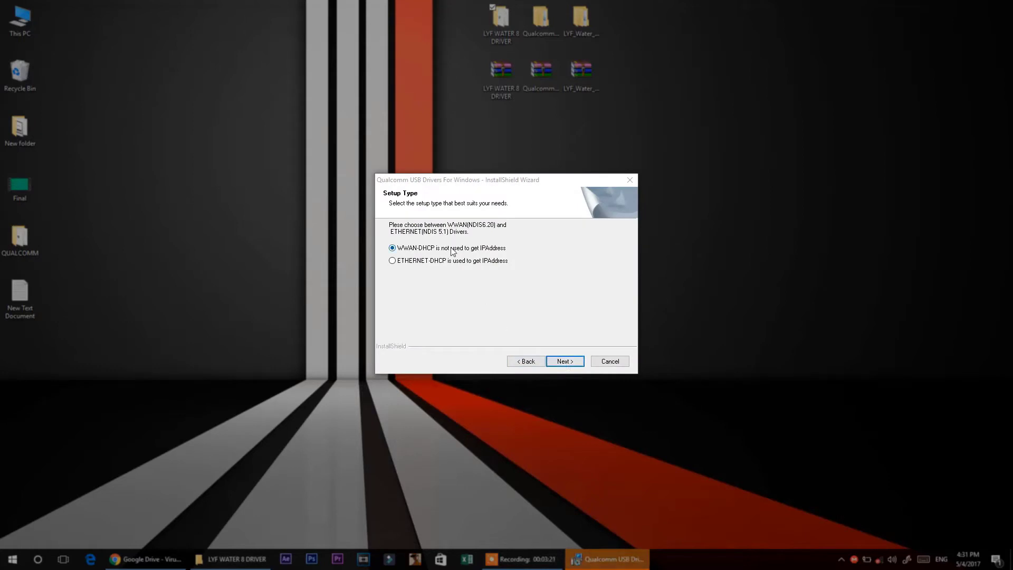
- Keep WWAN-DHCP, repair and install the Qualcomm USB drivers, then finish the wizard
{"action": "left_click", "coordinate": [565, 361]}
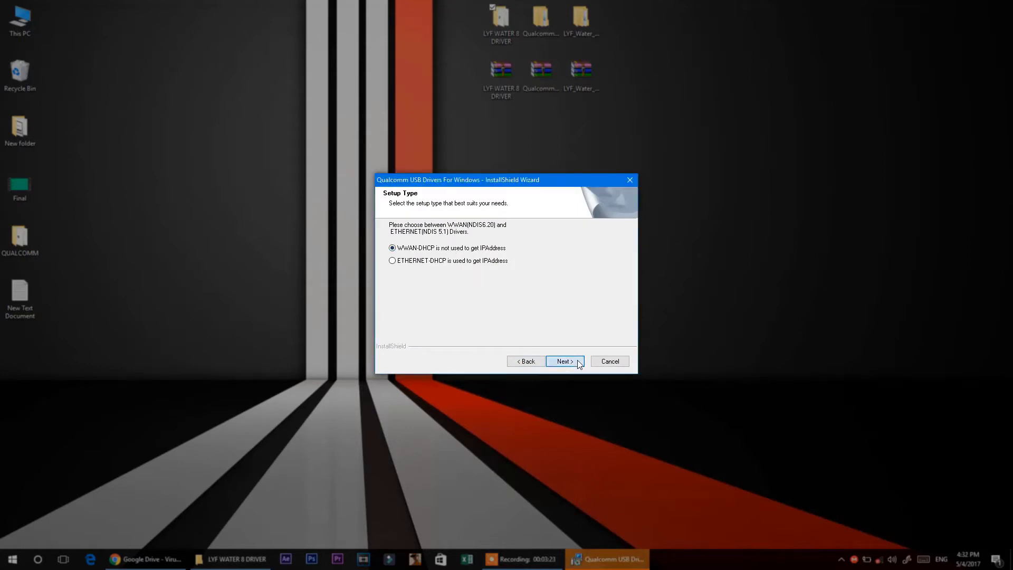
{"action": "left_click", "coordinate": [579, 363]}
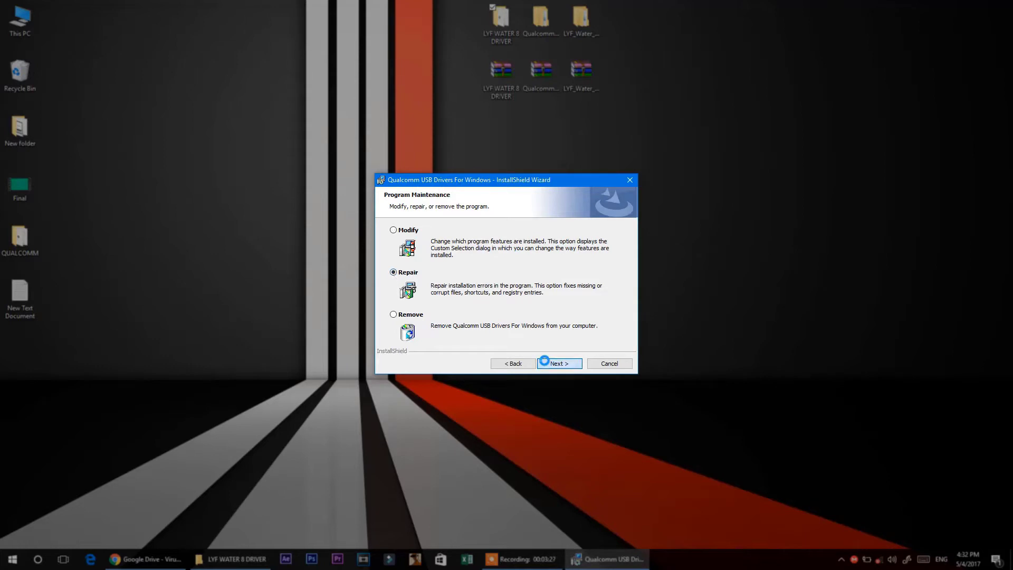
{"action": "left_click", "coordinate": [554, 363]}
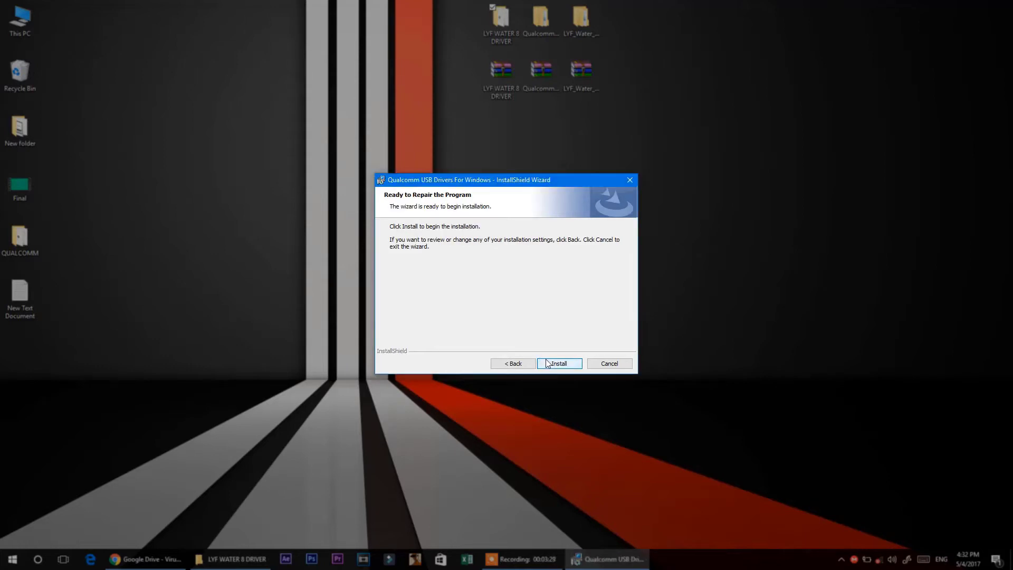
{"action": "left_click", "coordinate": [551, 362]}
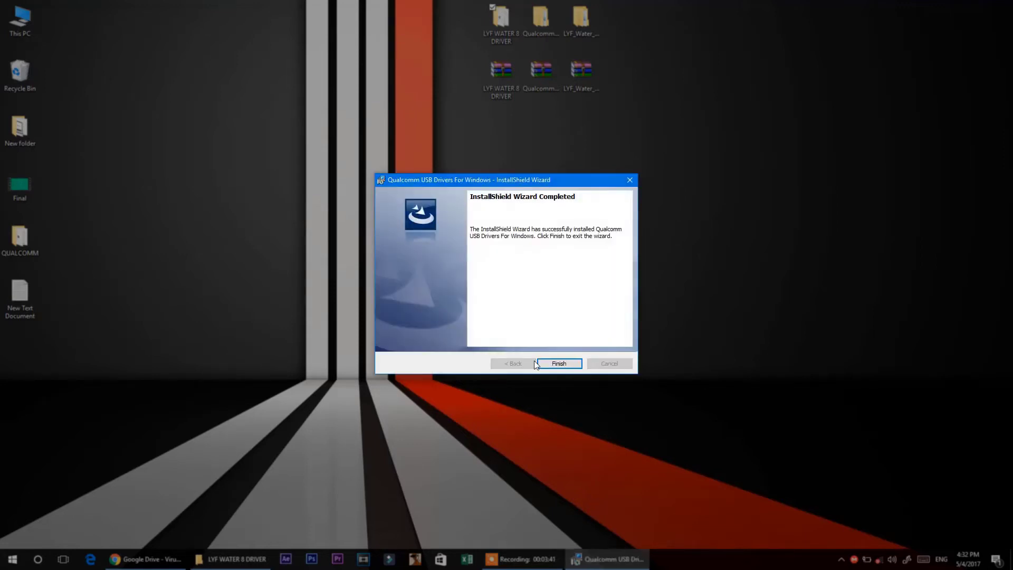
{"action": "left_click", "coordinate": [550, 364]}
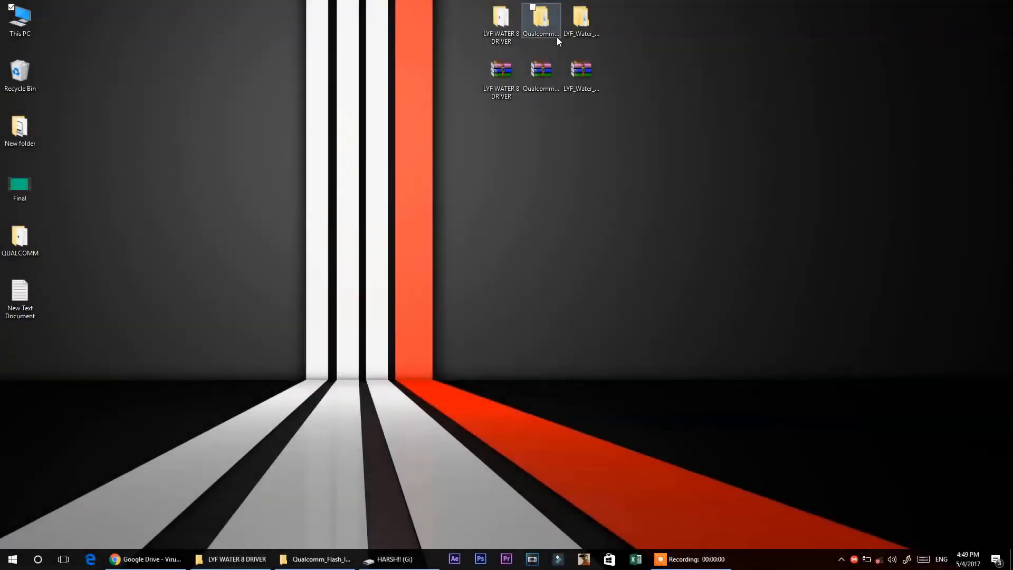
- Start QFIL from the nested Qualcomm_Flash_Image_Loader_v1.0.0.3 folder and minimize Explorer
{"action": "double_click", "coordinate": [550, 26]}
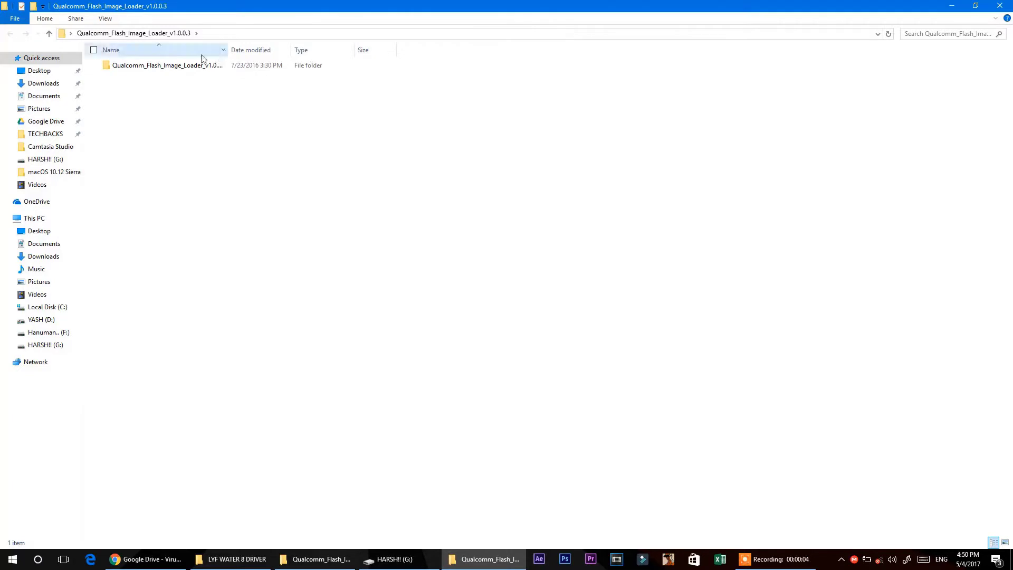
{"action": "double_click", "coordinate": [159, 66]}
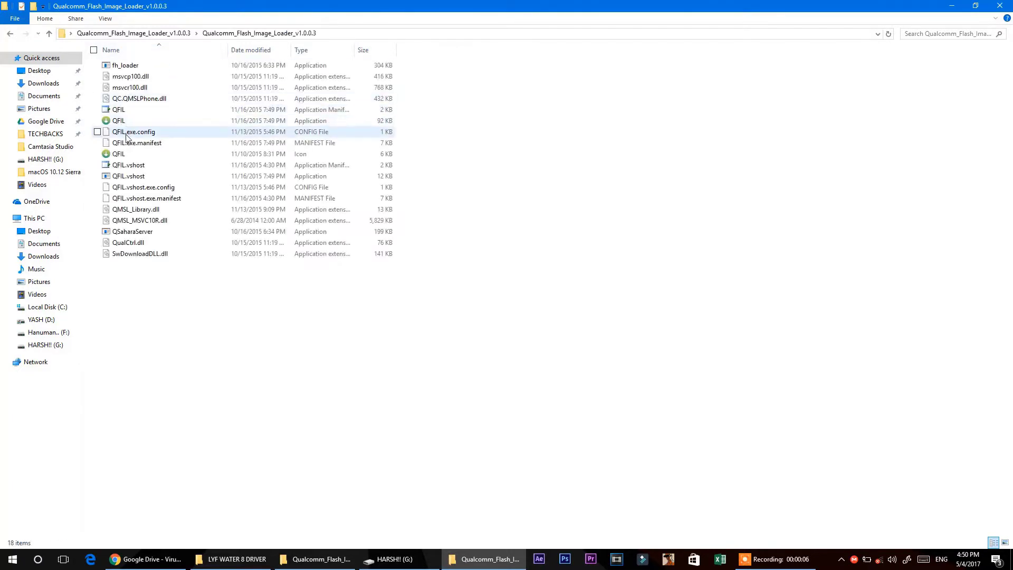
{"action": "left_click", "coordinate": [118, 121]}
{"action": "right_click", "coordinate": [120, 121]}
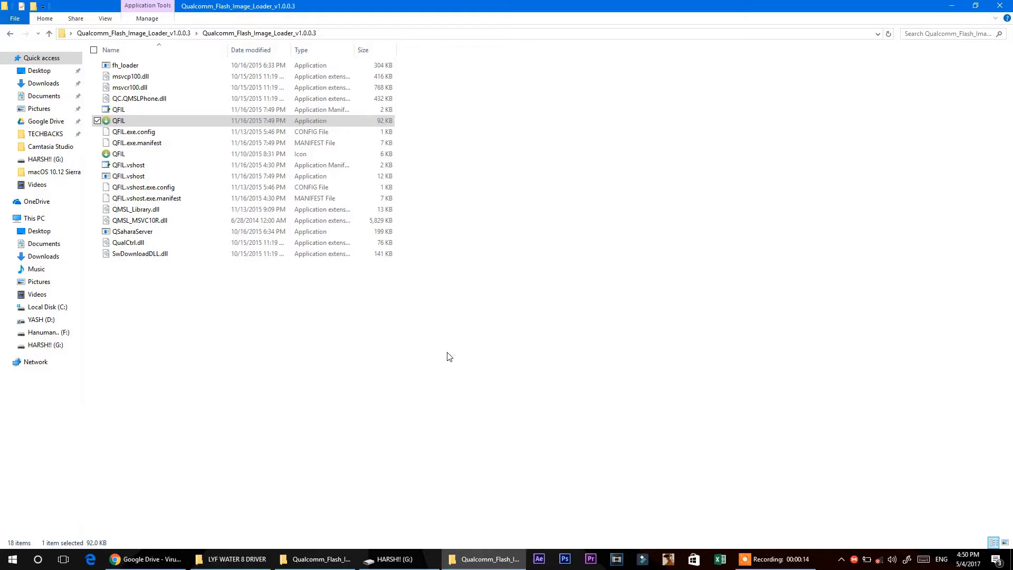
{"action": "left_click", "coordinate": [950, 4]}
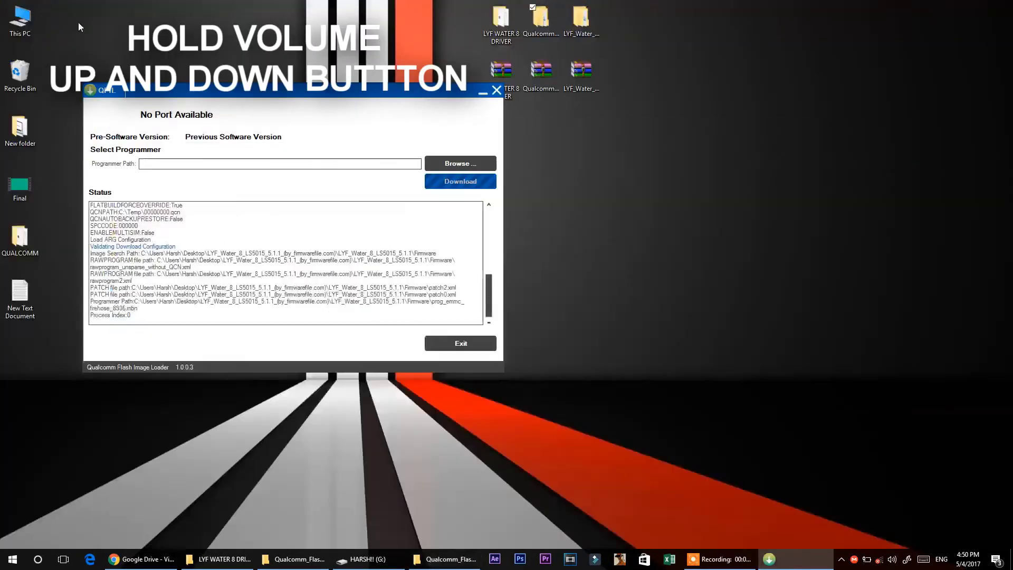
- Check the QDLoader 9008 driver installation progress and close QFIL to restart it
{"action": "left_click_drag", "start_coordinate": [171, 91], "coordinate": [283, 105]}
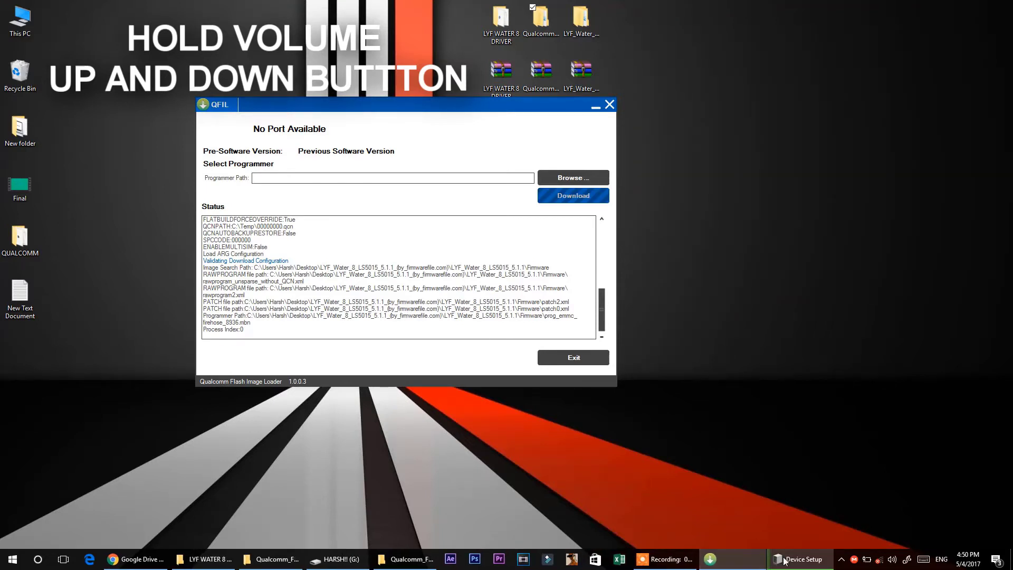
{"action": "left_click", "coordinate": [800, 559]}
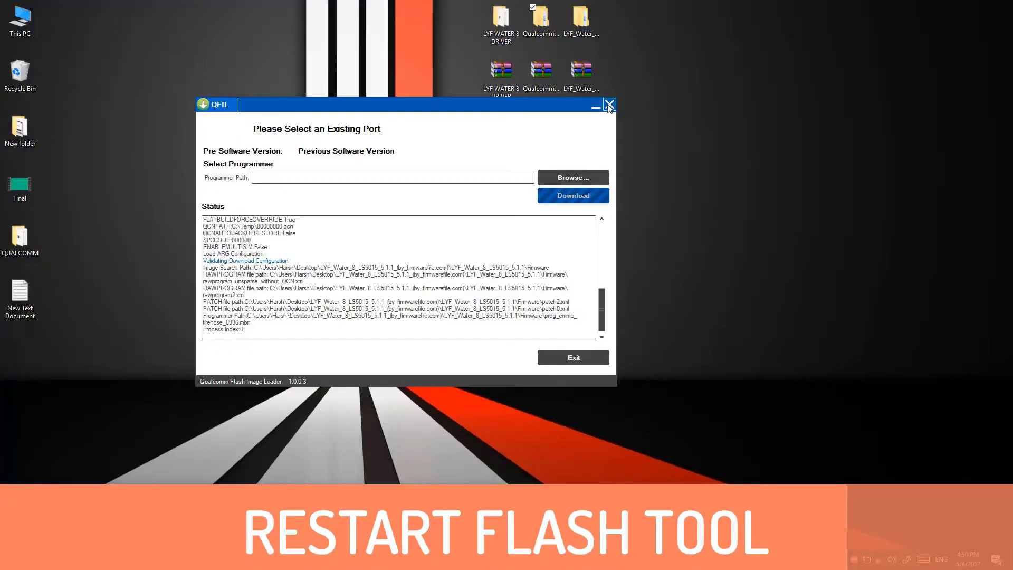
{"action": "left_click", "coordinate": [610, 106]}
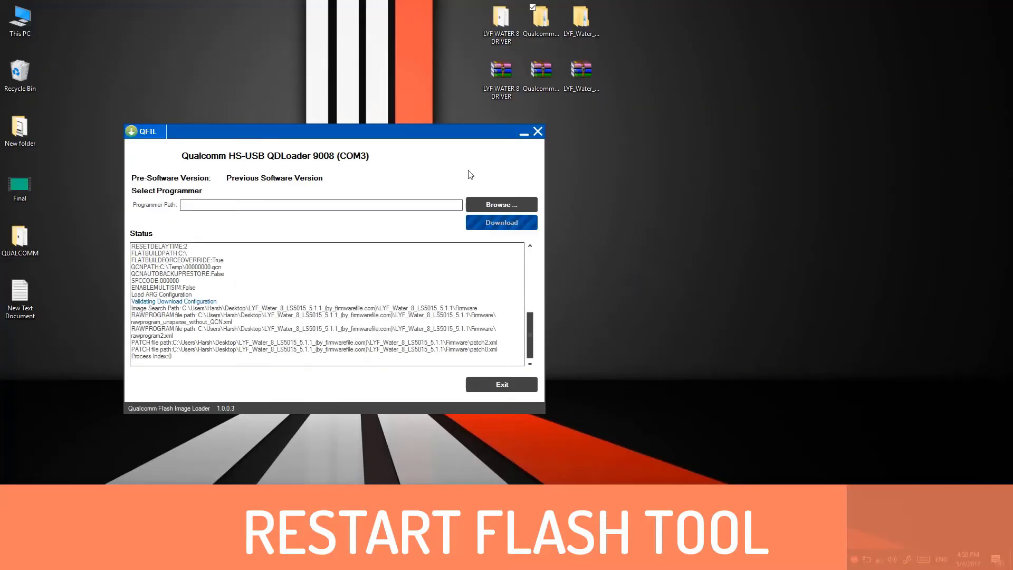
- Load prog_emmc_firehose_8936.mbn from Desktop > LYF_Water_8 > LYF_Water_8_LS5015_5.1.1 > Firmware
{"action": "left_click", "coordinate": [501, 205]}
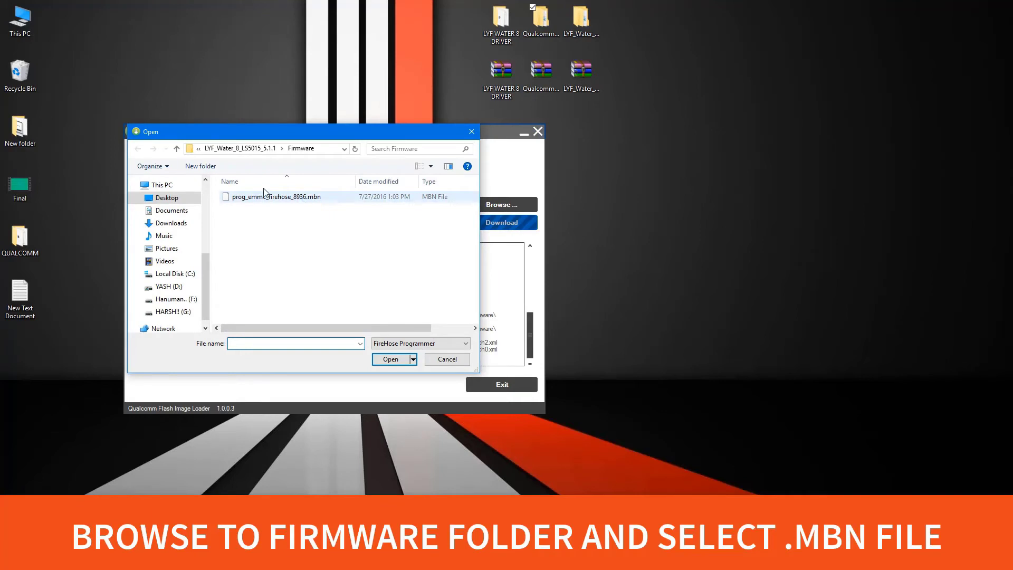
{"action": "left_click", "coordinate": [167, 198]}
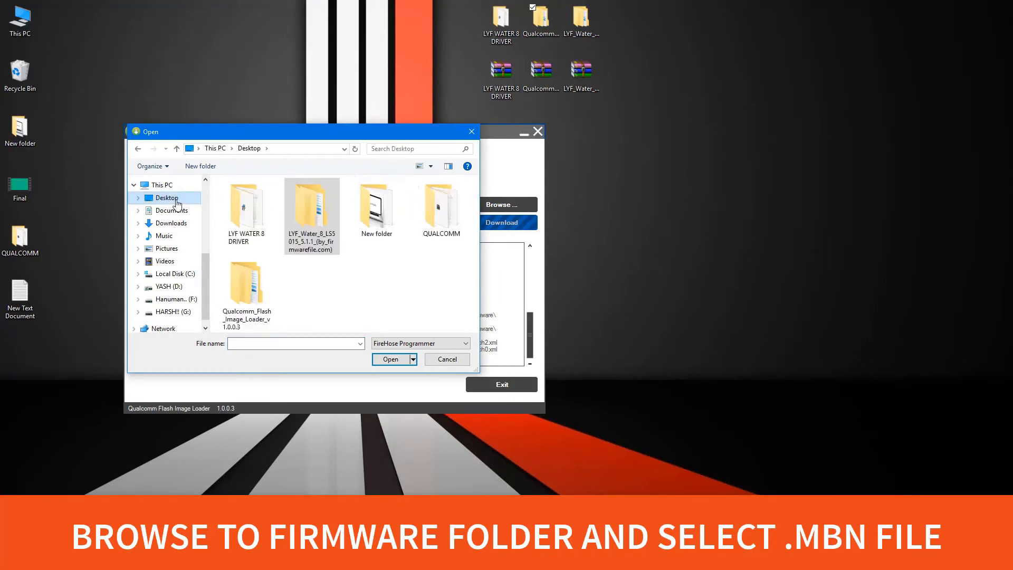
{"action": "double_click", "coordinate": [312, 194]}
{"action": "double_click", "coordinate": [293, 197]}
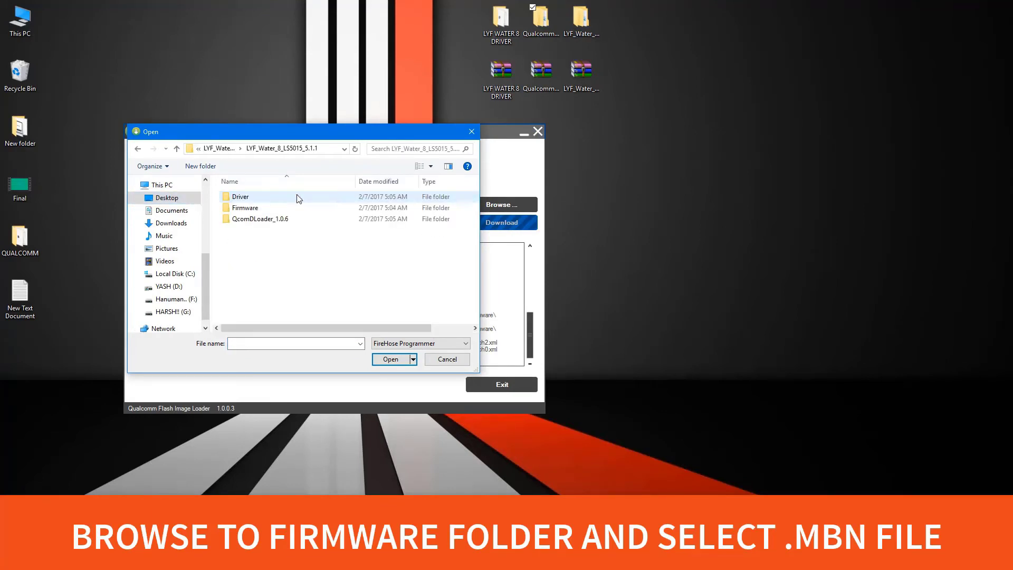
{"action": "double_click", "coordinate": [270, 209]}
{"action": "left_click", "coordinate": [266, 197]}
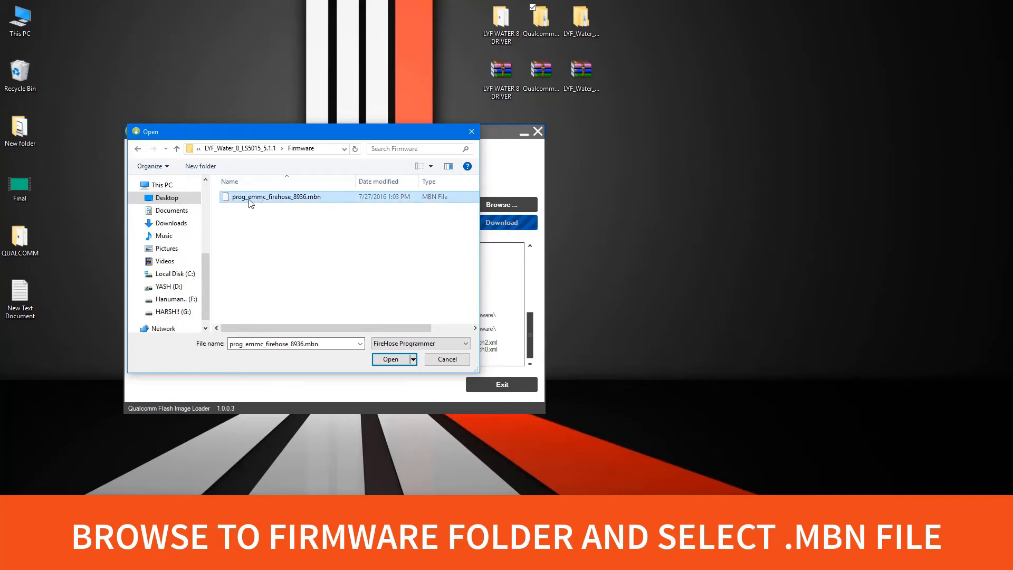
{"action": "double_click", "coordinate": [250, 198]}
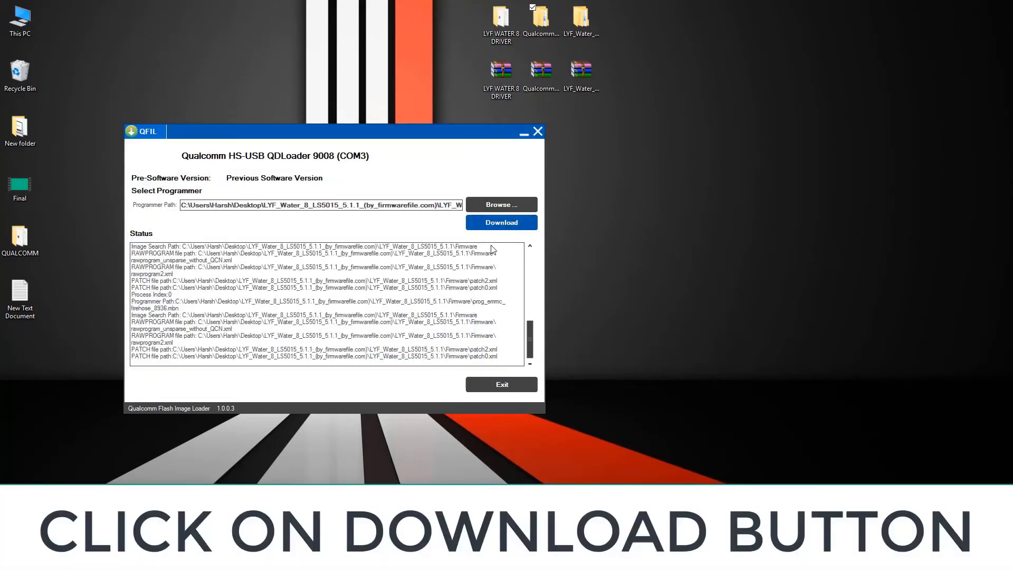
- Start the download and confirm the LYF_Water_8_LS5015_5.1.1 upgrade note
{"action": "left_click", "coordinate": [501, 223]}
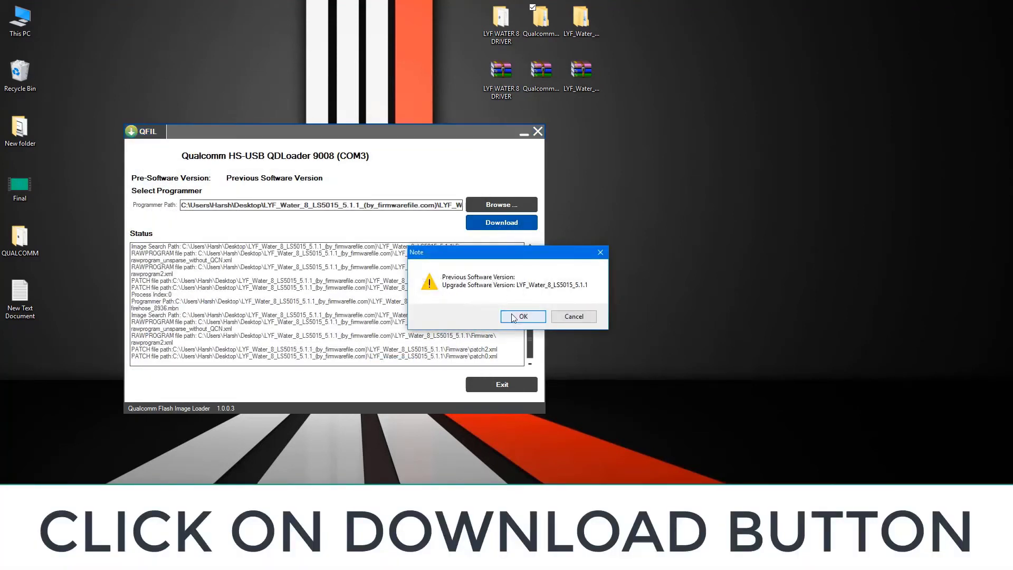
{"action": "left_click", "coordinate": [521, 318]}
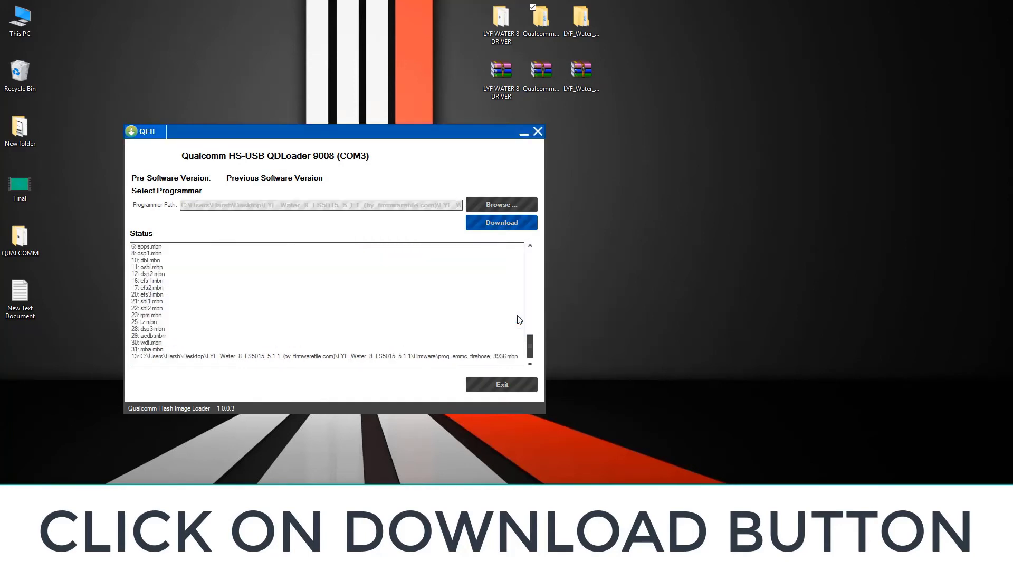